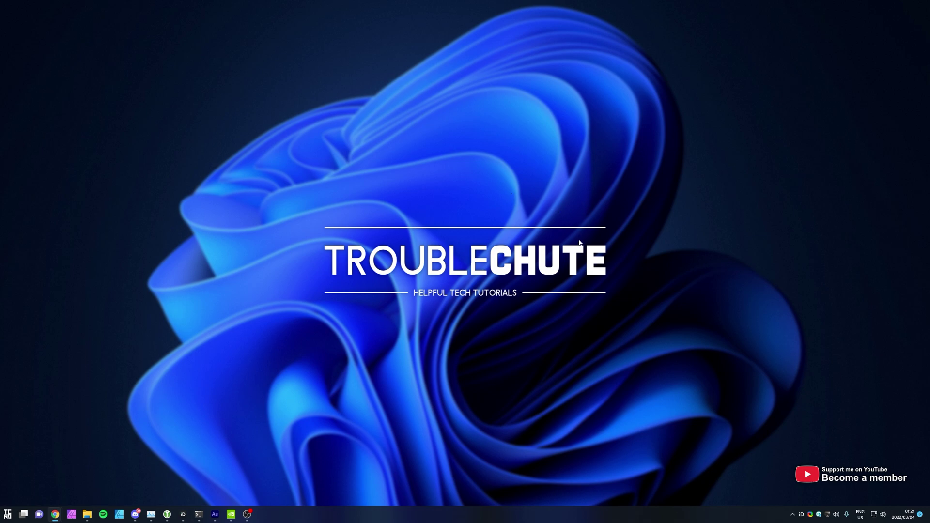
- Create a new desktop folder, open it, and add a blank PowerPoint presentation
{"action": "right_click", "coordinate": [339, 201]}
{"action": "mouse_move", "coordinate": [368, 309]}
{"action": "left_click", "coordinate": [479, 311]}
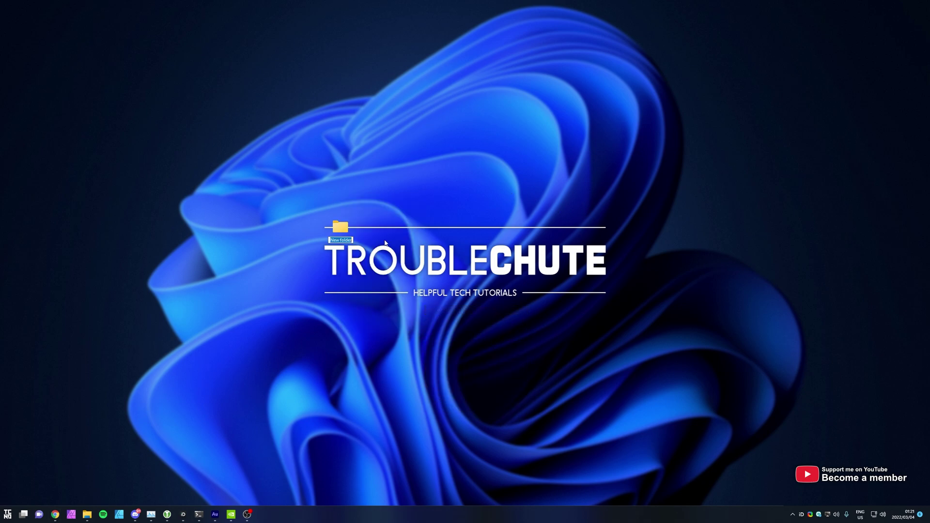
{"action": "key", "text": "Return"}
{"action": "key", "text": "Return"}
{"action": "right_click", "coordinate": [425, 226]}
{"action": "mouse_move", "coordinate": [478, 353]}
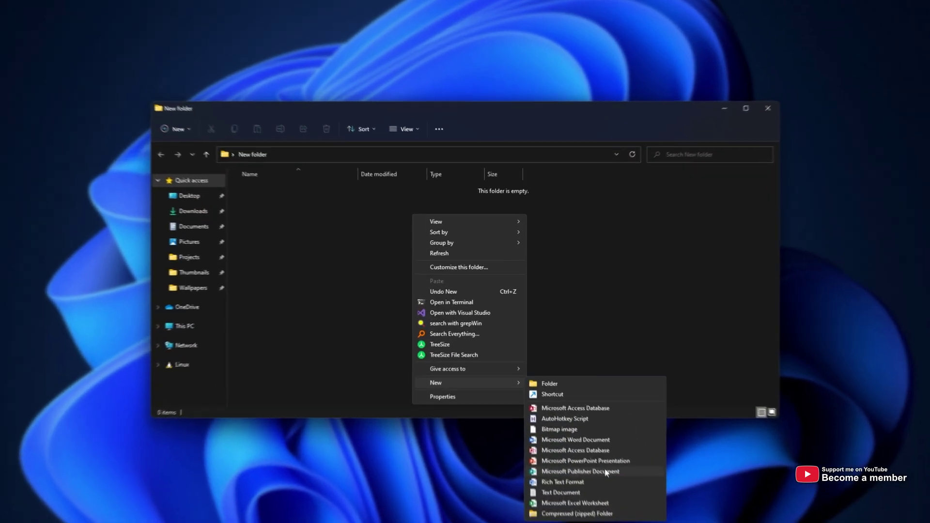
{"action": "left_click", "coordinate": [548, 413]}
- Add a text document renamed test.py, accept the extension change, then select the presentation
{"action": "right_click", "coordinate": [481, 249]}
{"action": "mouse_move", "coordinate": [553, 377]}
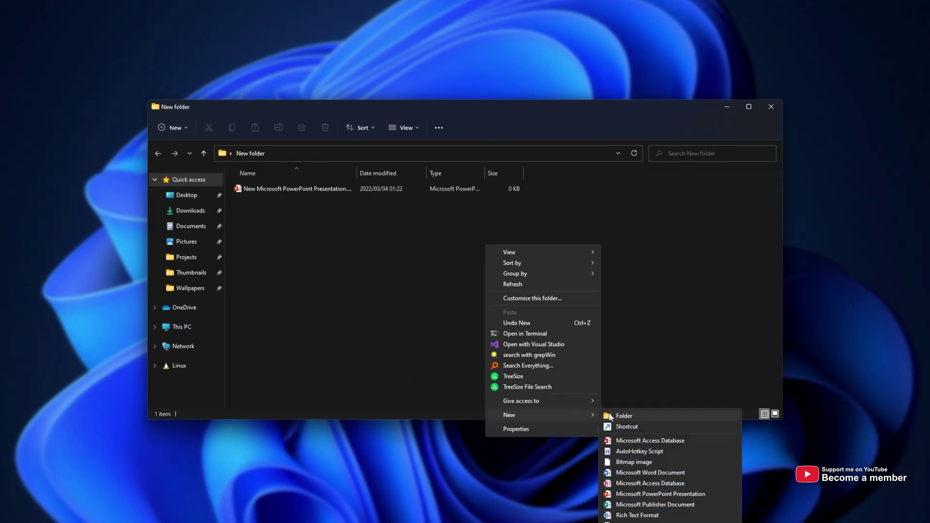
{"action": "left_click", "coordinate": [630, 522]}
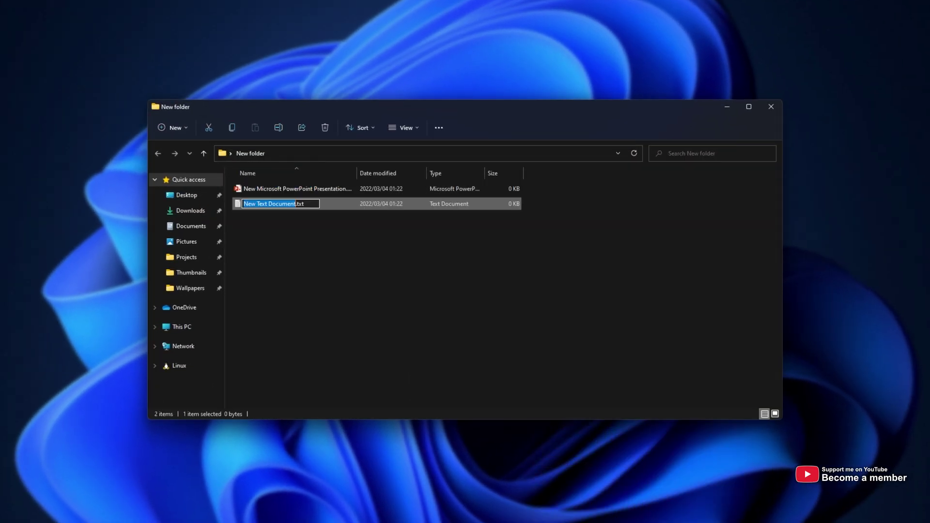
{"action": "type", "text": "test.py"}
{"action": "key", "text": "Return"}
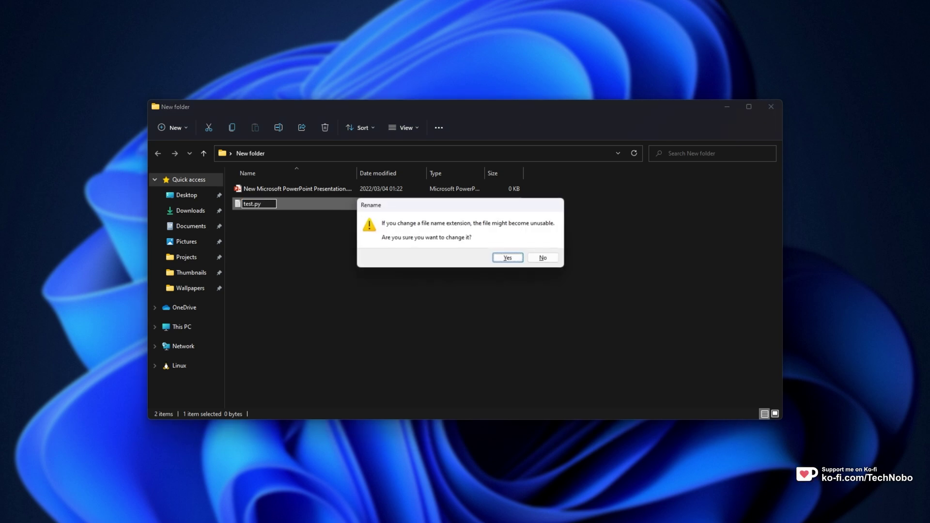
{"action": "left_click", "coordinate": [506, 258]}
{"action": "left_click", "coordinate": [366, 191]}
{"action": "left_click_drag", "start_coordinate": [284, 191], "coordinate": [309, 201]}
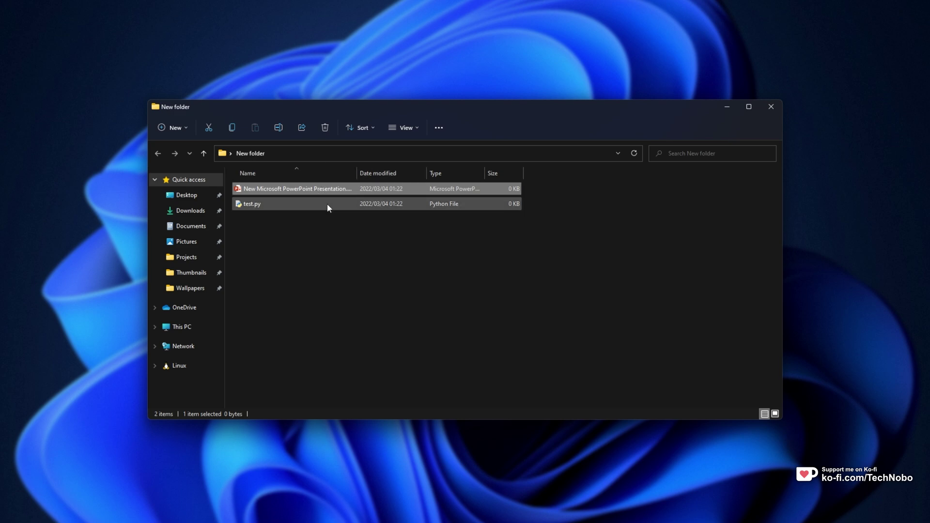
- Discard mistyped address-bar text, then try dropping file.pptx onto test.py
{"action": "left_click", "coordinate": [333, 154]}
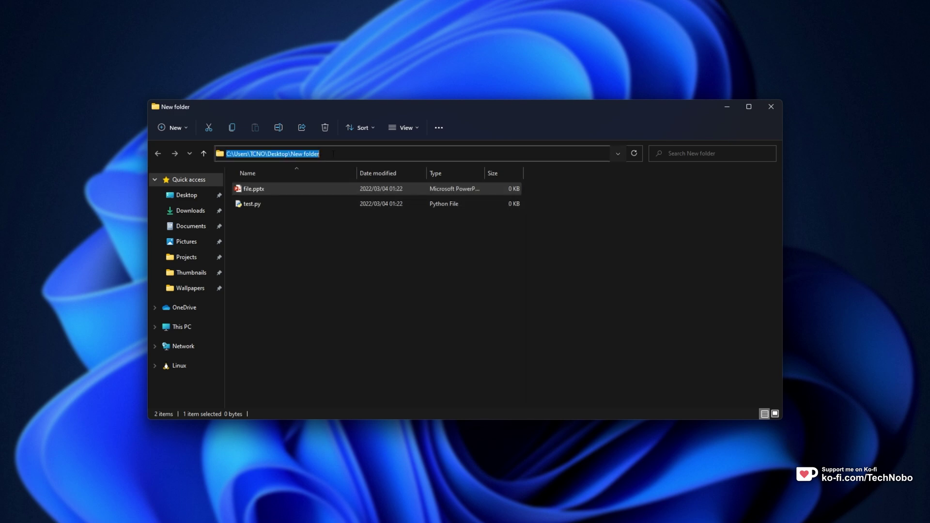
{"action": "type", "text": "test."}
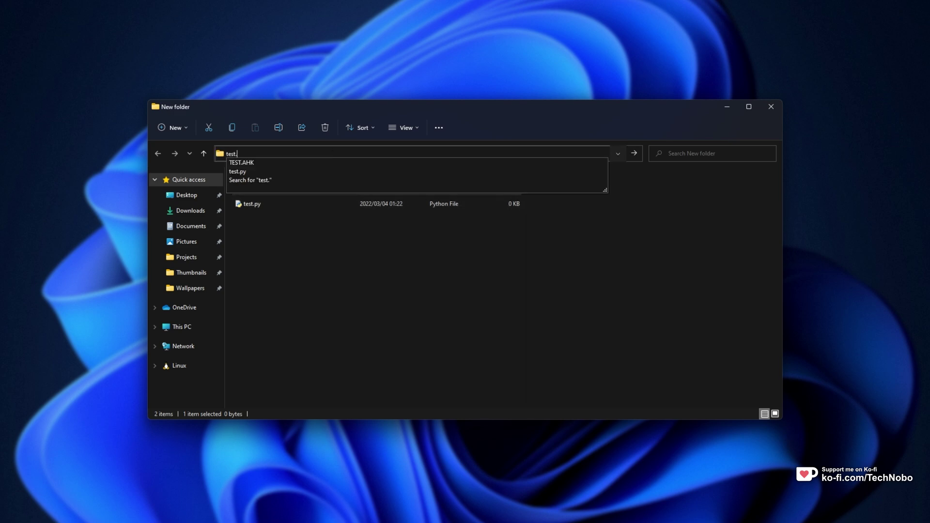
{"action": "type", "text": "py file"}
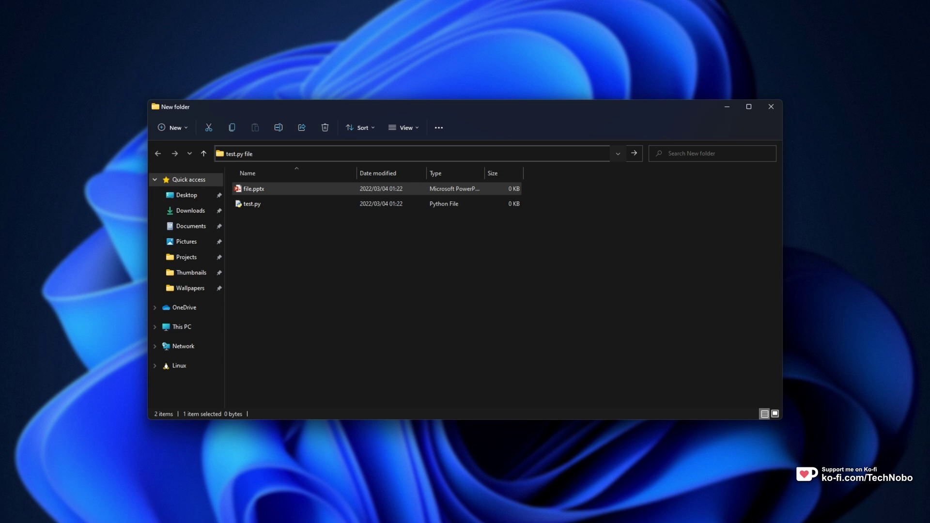
{"action": "key", "text": "Escape"}
{"action": "left_click", "coordinate": [465, 237]}
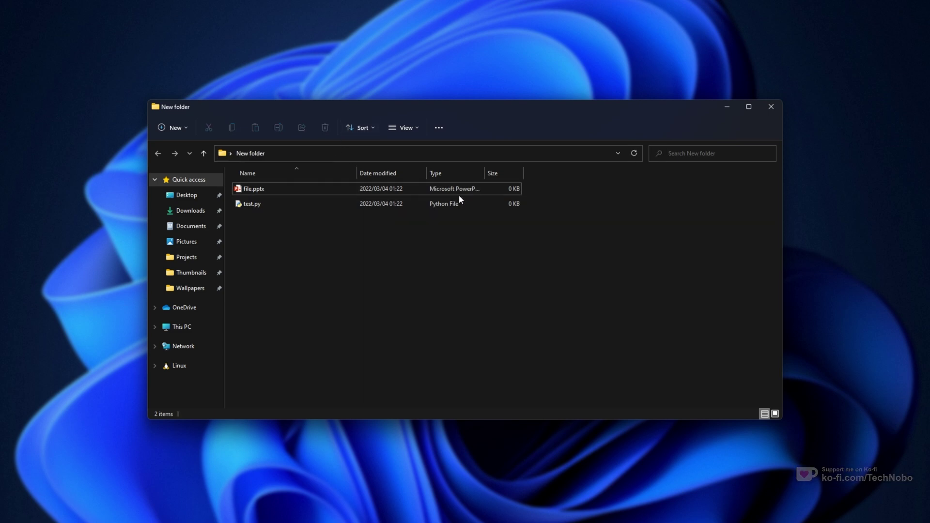
{"action": "left_click_drag", "start_coordinate": [388, 189], "coordinate": [497, 311]}
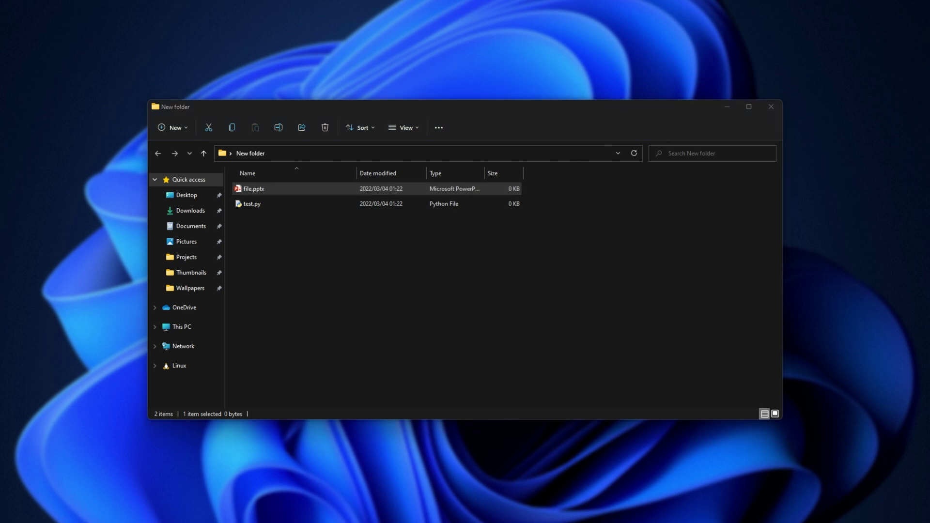
- Create a new text document and rename it, extension included, to install.reg
{"action": "left_click", "coordinate": [441, 251]}
{"action": "right_click", "coordinate": [438, 252]}
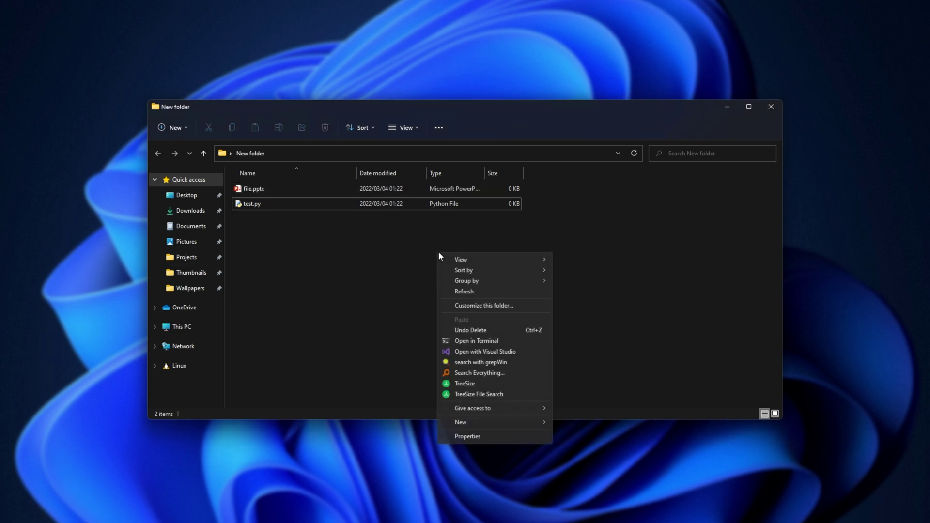
{"action": "mouse_move", "coordinate": [500, 421]}
{"action": "left_click", "coordinate": [630, 521]}
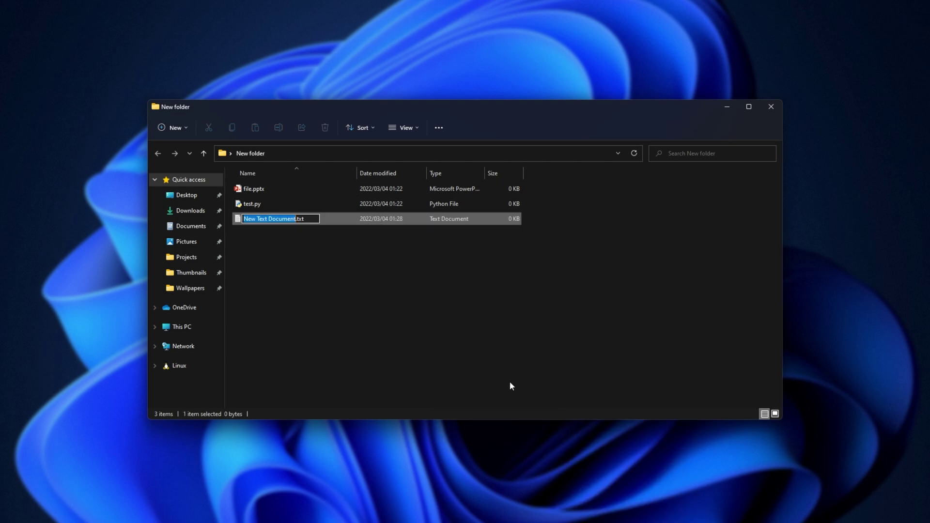
{"action": "key", "text": "ctrl+a"}
{"action": "type", "text": "install.reg"}
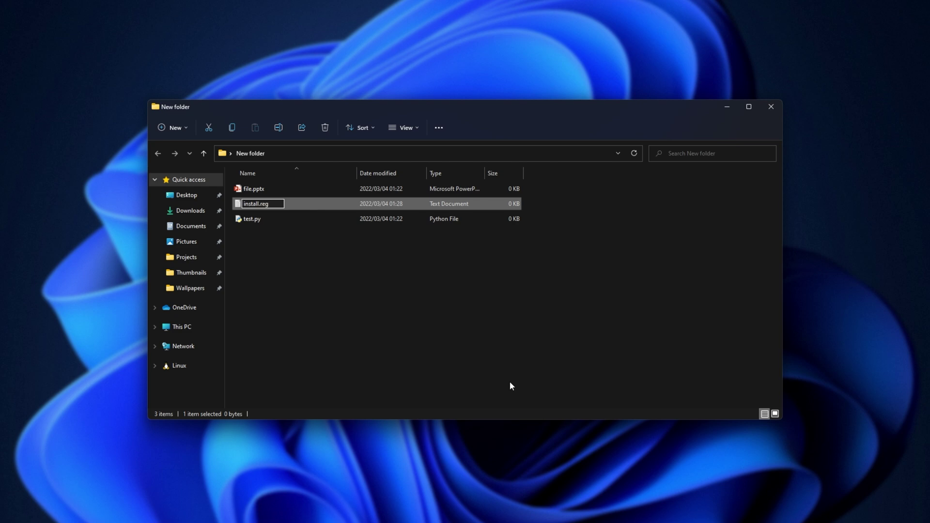
{"action": "key", "text": "Return"}
{"action": "key", "text": "Return"}
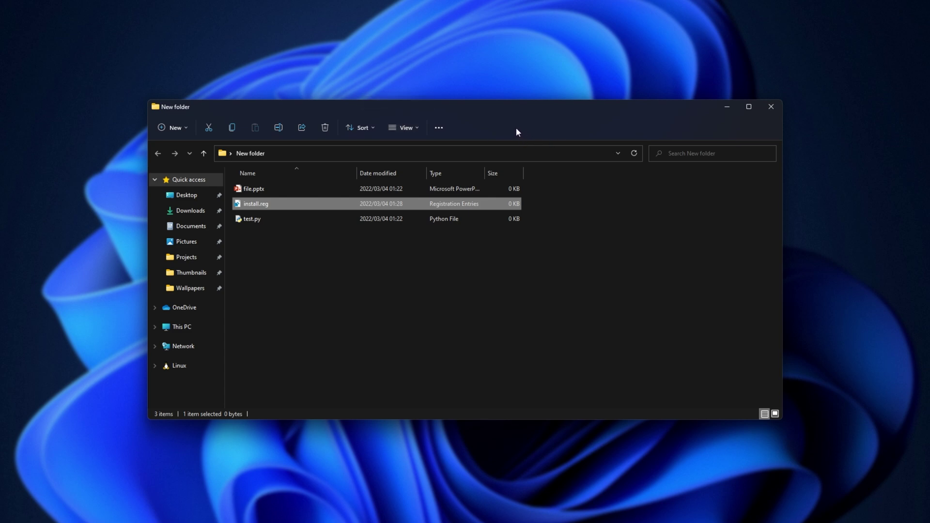
{"action": "left_click", "coordinate": [441, 129]}
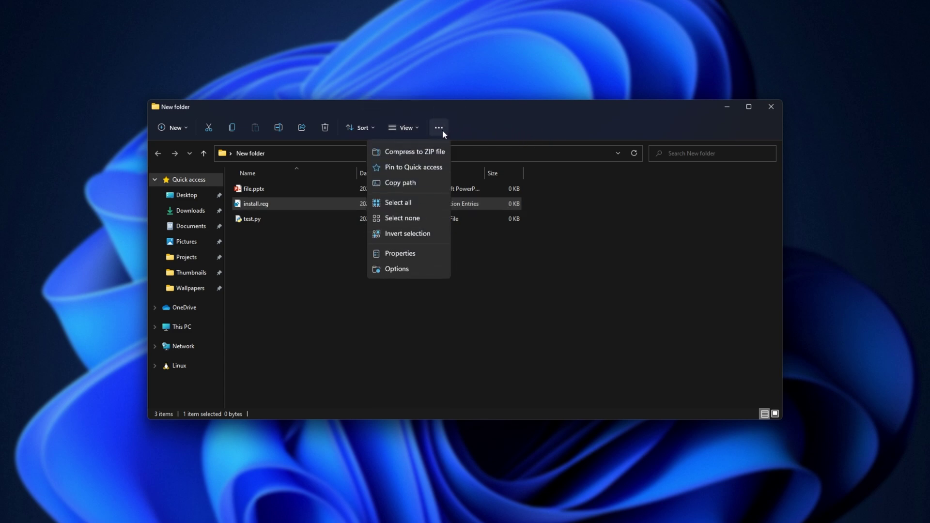
{"action": "left_click", "coordinate": [398, 285]}
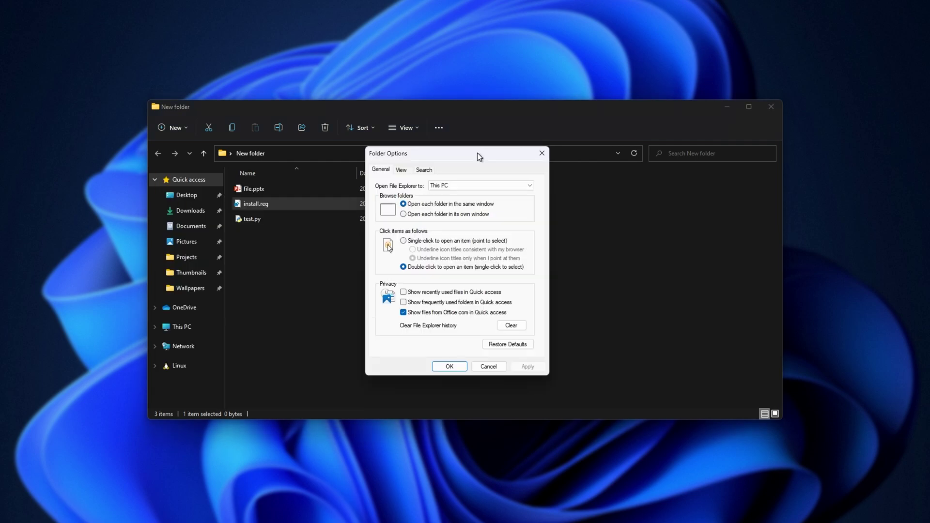
{"action": "left_click", "coordinate": [409, 170]}
{"action": "scroll", "coordinate": [440, 283], "scroll_direction": "down", "scroll_amount": 1}
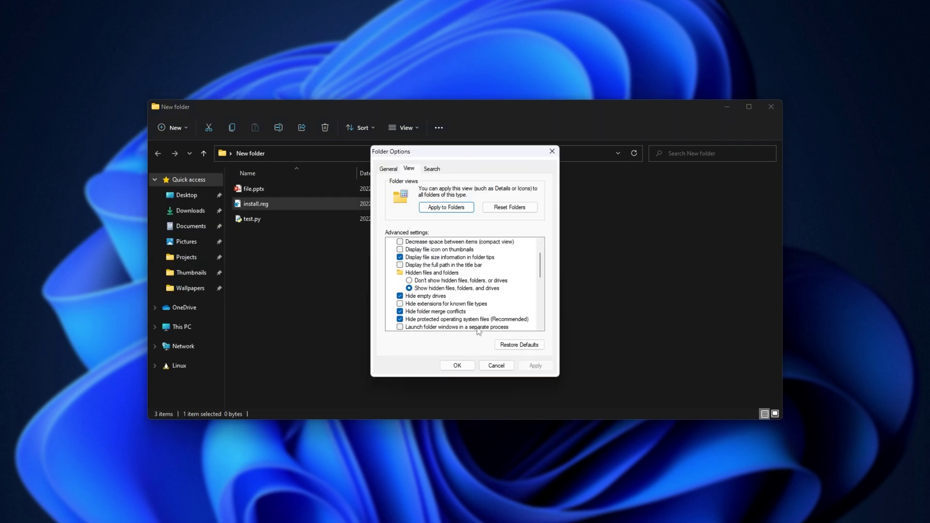
{"action": "left_click", "coordinate": [458, 366]}
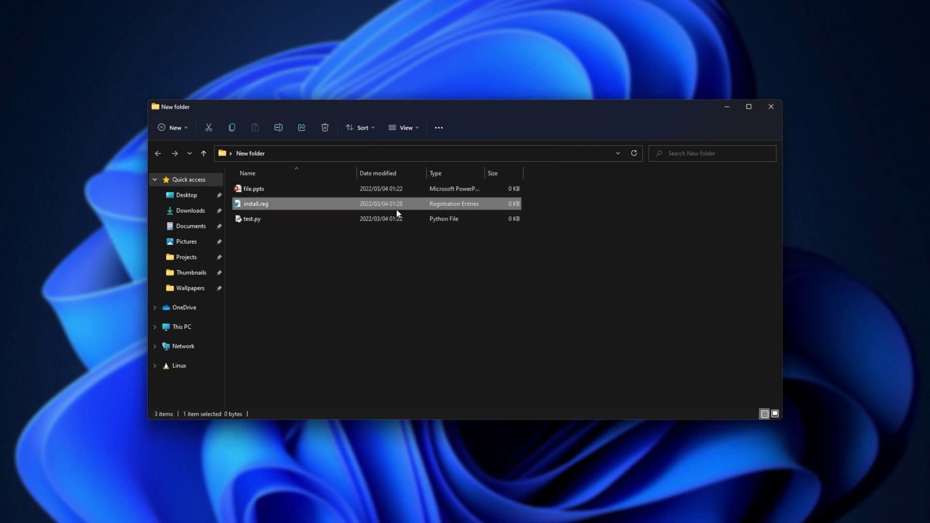
- Paste the Python.File DropHandler registry entry into install.reg in Notepad and save it
{"action": "right_click", "coordinate": [303, 205]}
{"action": "left_click", "coordinate": [337, 227]}
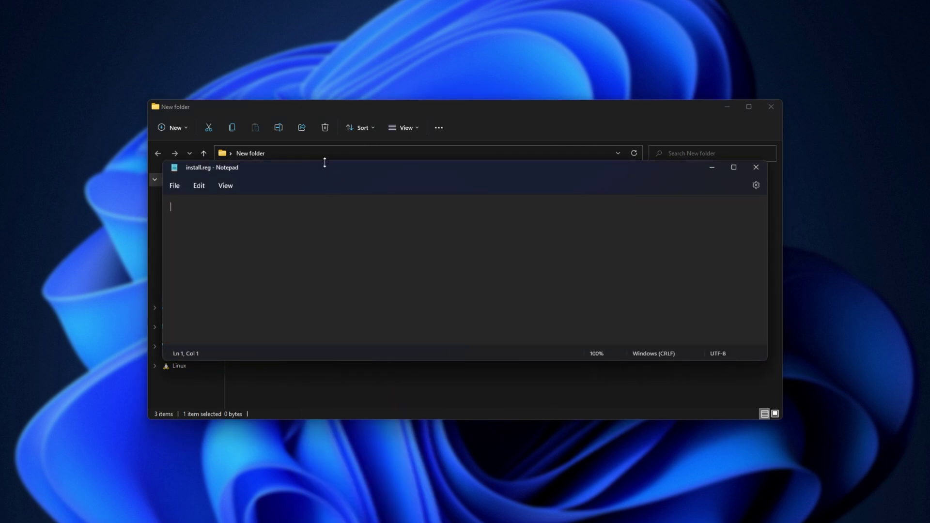
{"action": "type", "text": "Windows Registry Editor Version 5.00  [HKEY_CLASSES_ROOT\\Python.File\\shellex\\DropHandler] @=\"{60254CA5-953B-11CF-8C96-00AA00B8708C}\""}
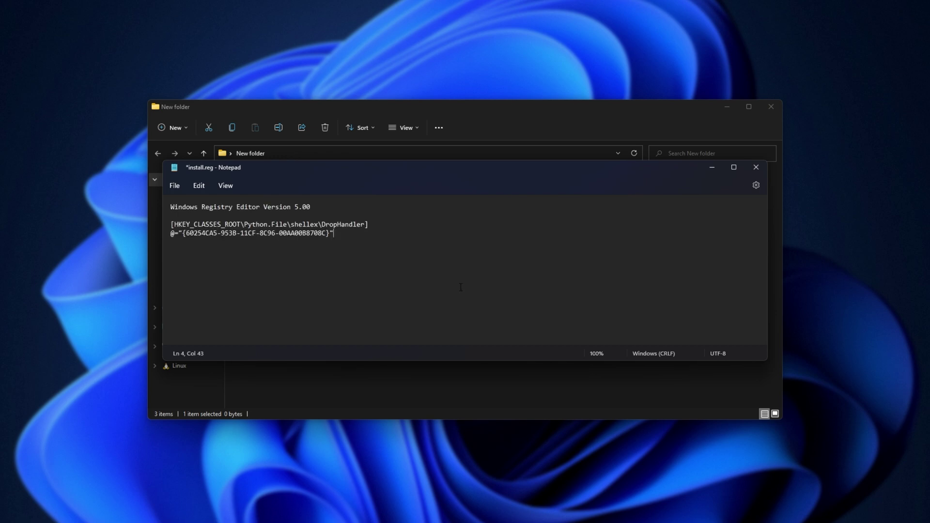
{"action": "key", "text": "ctrl+a"}
{"action": "left_click", "coordinate": [358, 283]}
{"action": "key", "text": "ctrl+s"}
- Close Notepad, merge install.reg into the registry, and test dropping file.pptx onto test.py
{"action": "left_click", "coordinate": [757, 168]}
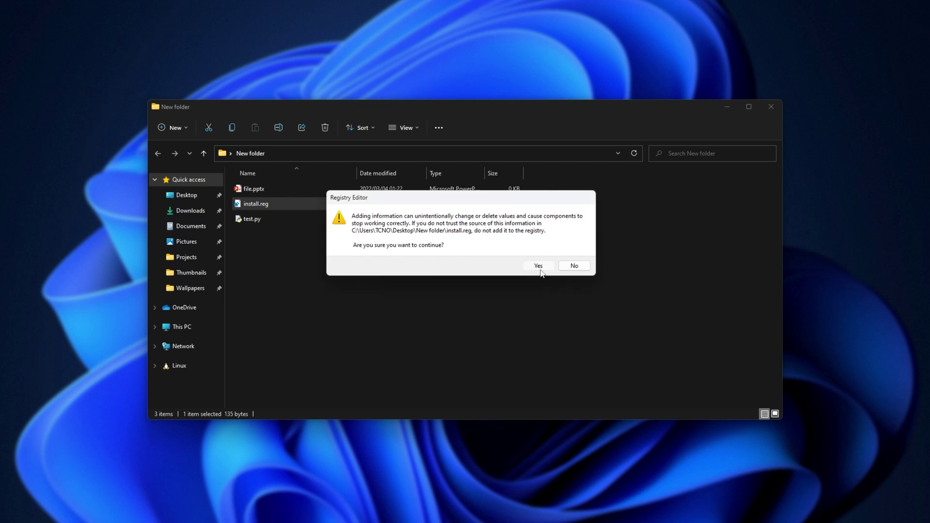
{"action": "left_click", "coordinate": [541, 269]}
{"action": "left_click", "coordinate": [575, 254]}
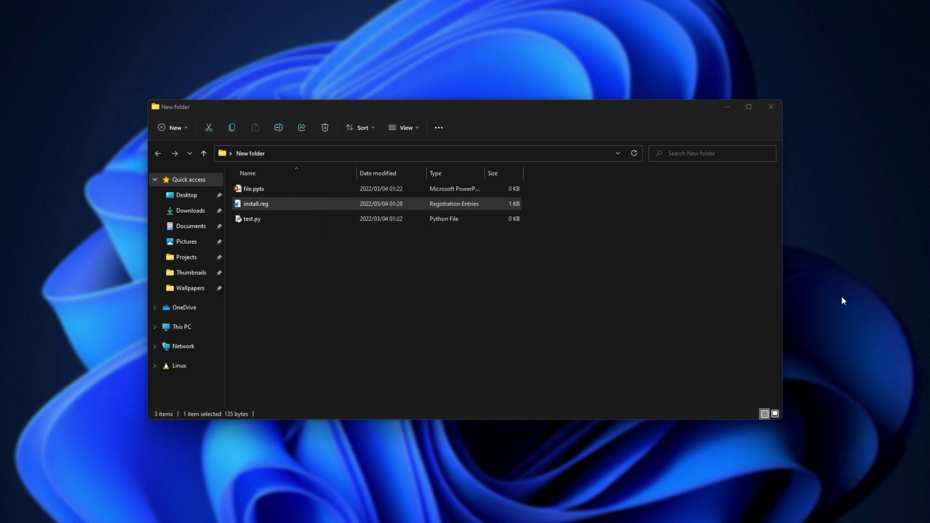
{"action": "left_click_drag", "start_coordinate": [307, 190], "coordinate": [281, 226]}
{"action": "left_click", "coordinate": [398, 257]}
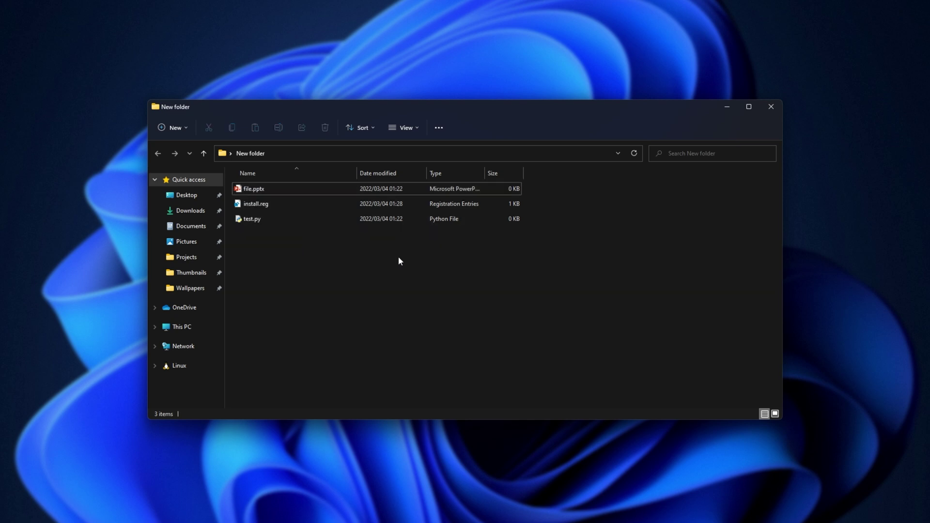
- Nudge the New folder window left and close an extra This PC window
{"action": "mouse_move", "coordinate": [465, 107]}
{"action": "left_mouse_down"}
{"action": "mouse_move", "coordinate": [483, 96]}
{"action": "mouse_move", "coordinate": [459, 93]}
{"action": "mouse_move", "coordinate": [454, 104]}
{"action": "left_mouse_up"}
{"action": "key", "text": "super+e"}
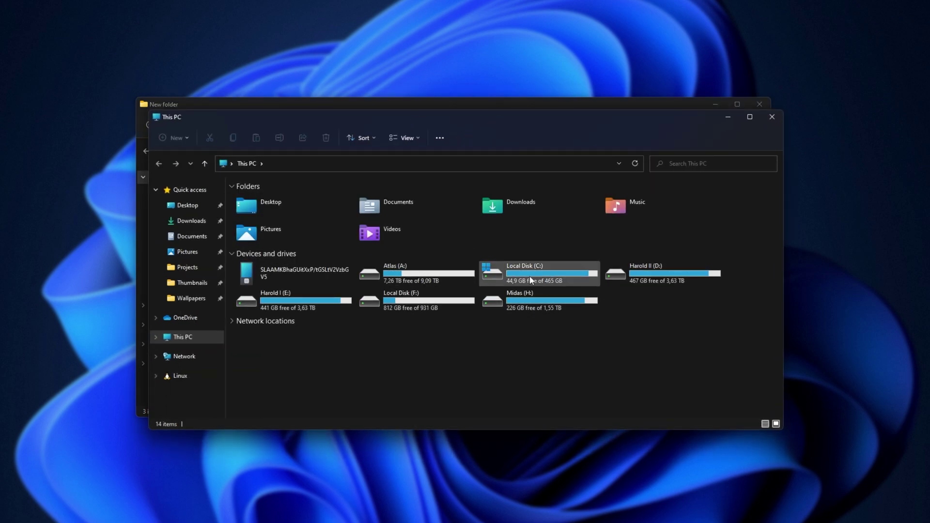
{"action": "key", "text": "ctrl+w"}
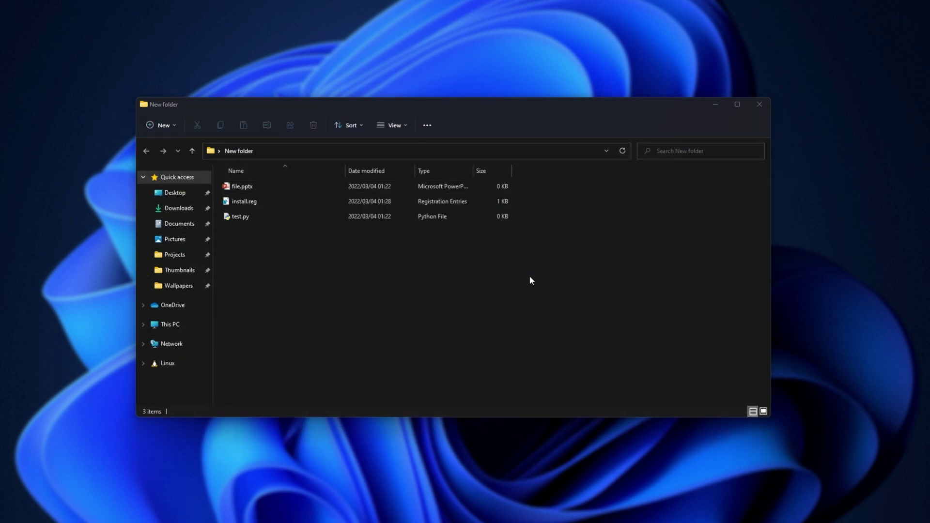
- Restart the Windows Explorer process from Task Manager
{"action": "key", "text": "ctrl+shift+Escape"}
{"action": "left_click", "coordinate": [417, 254]}
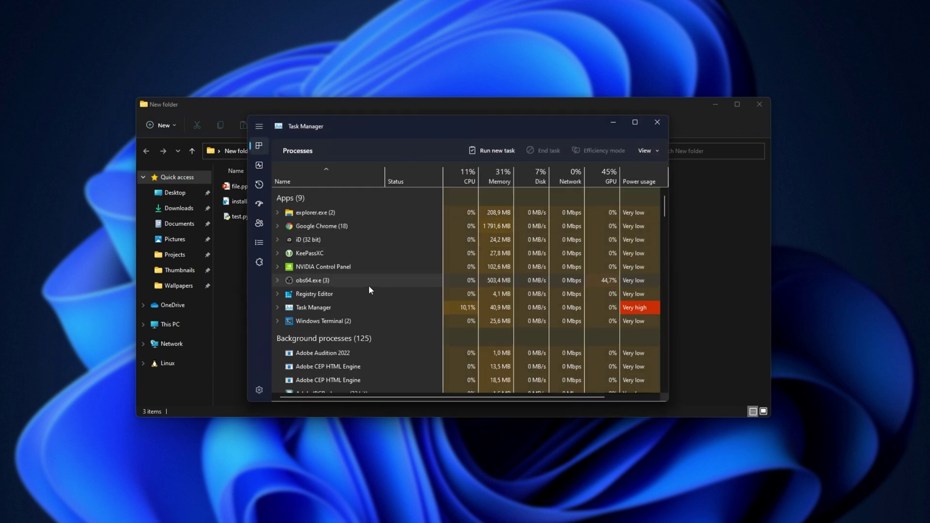
{"action": "left_click", "coordinate": [344, 351]}
{"action": "right_click", "coordinate": [336, 351]}
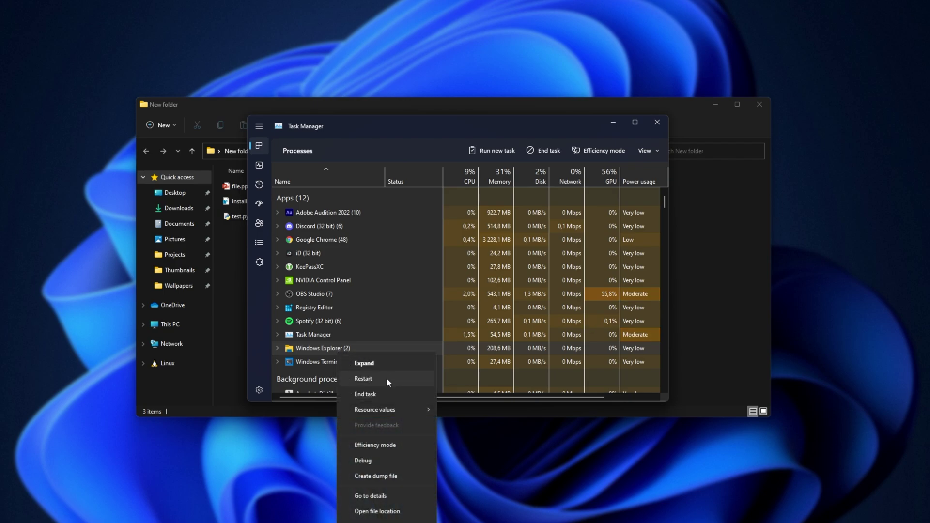
{"action": "left_click", "coordinate": [387, 378]}
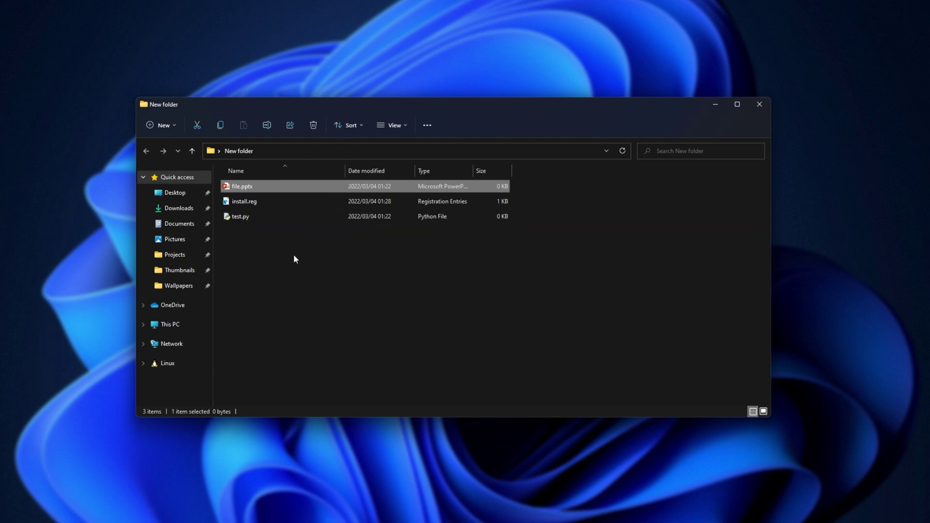
- Open test.py in Notepad and write the line 'import sys'
{"action": "right_click", "coordinate": [294, 219]}
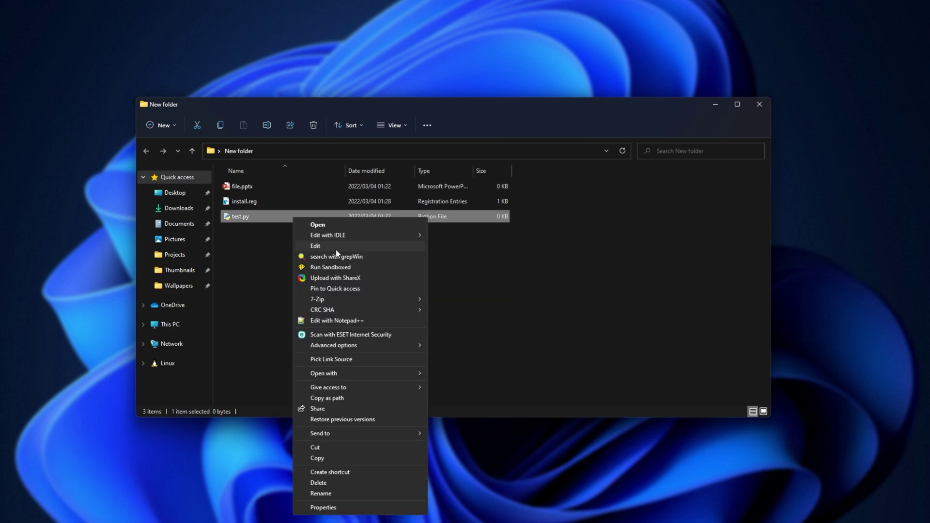
{"action": "left_click", "coordinate": [337, 250]}
{"action": "key", "text": "super"}
{"action": "key", "text": "super"}
{"action": "type", "text": "import sys"}
{"action": "key", "text": "Return"}
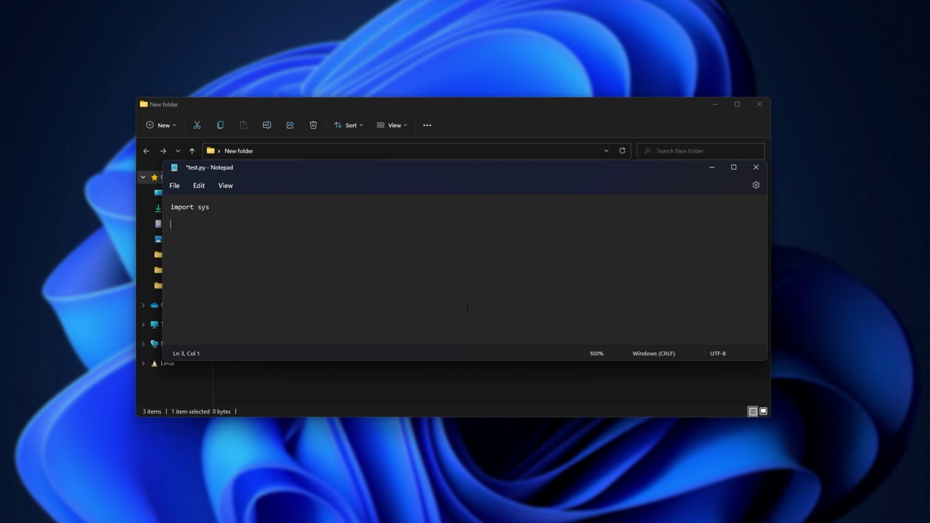
- Add a loop printing each arg in sys.argv and an input("Press any key to continue...") line
{"action": "type", "text": "for arg in sys.argvc"}
{"action": "key", "text": "BackSpace"}
{"action": "type", "text": ":       "}
{"action": "type", "text": "print(arg)"}
{"action": "key", "text": "Return"}
{"action": "key", "text": "Return"}
{"action": "type", "text": "input(\"Press "}
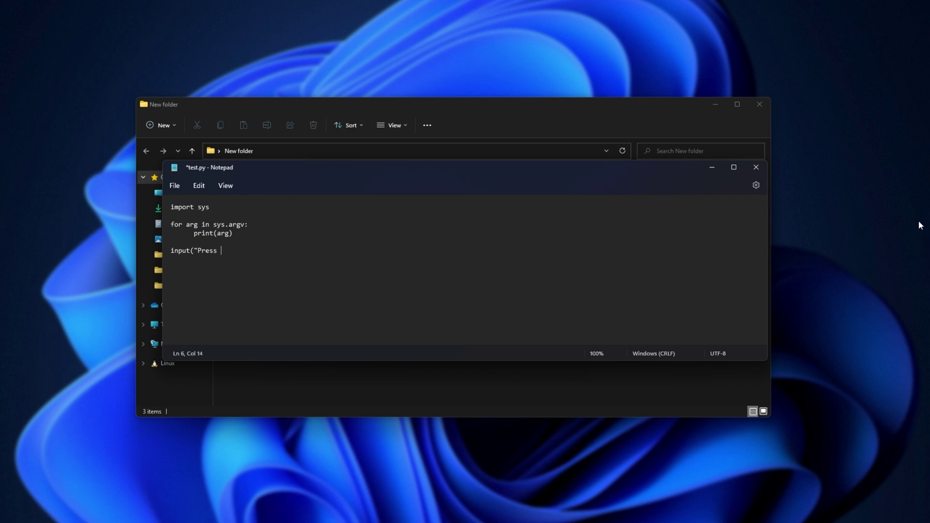
{"action": "type", "text": "any key to contine"}
{"action": "key", "text": "BackSpace"}
{"action": "type", "text": "ue...\")"}
- Save and close test.py, then drop file.pptx and install.reg onto test.py
{"action": "key", "text": "ctrl+s"}
{"action": "key", "text": "alt+F4"}
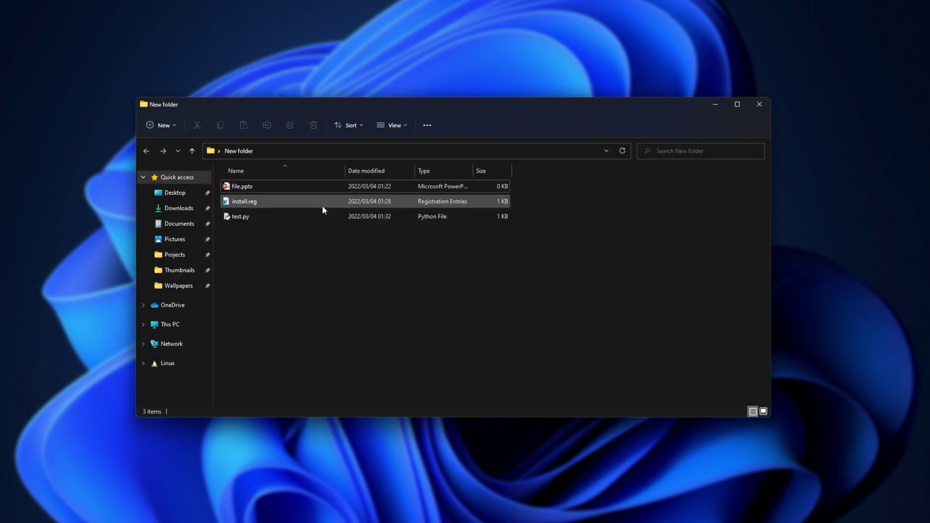
{"action": "left_click_drag", "start_coordinate": [303, 207], "coordinate": [294, 224]}
{"action": "left_click_drag", "start_coordinate": [254, 36], "coordinate": [493, 108]}
- Highlight the three printed paths in the py.exe console, close it, and deselect the files
{"action": "left_click_drag", "start_coordinate": [382, 127], "coordinate": [190, 124]}
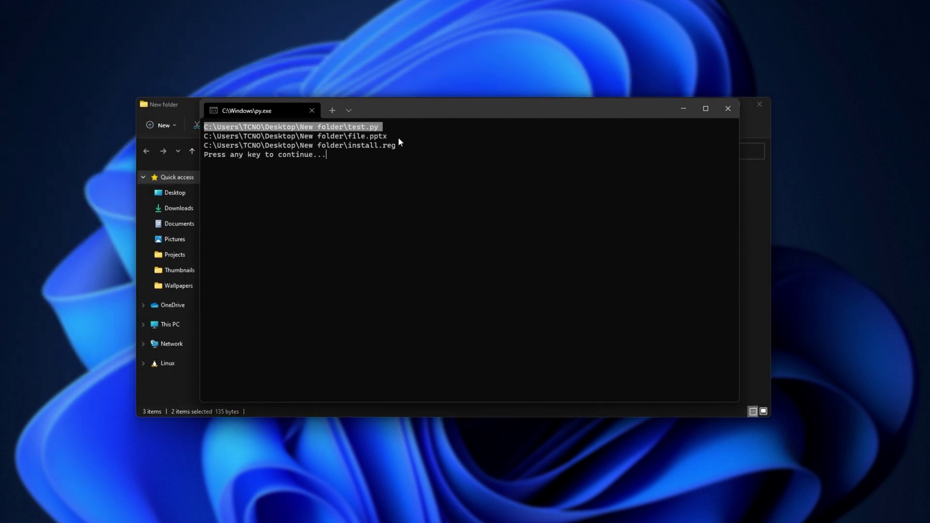
{"action": "left_click_drag", "start_coordinate": [399, 145], "coordinate": [203, 137]}
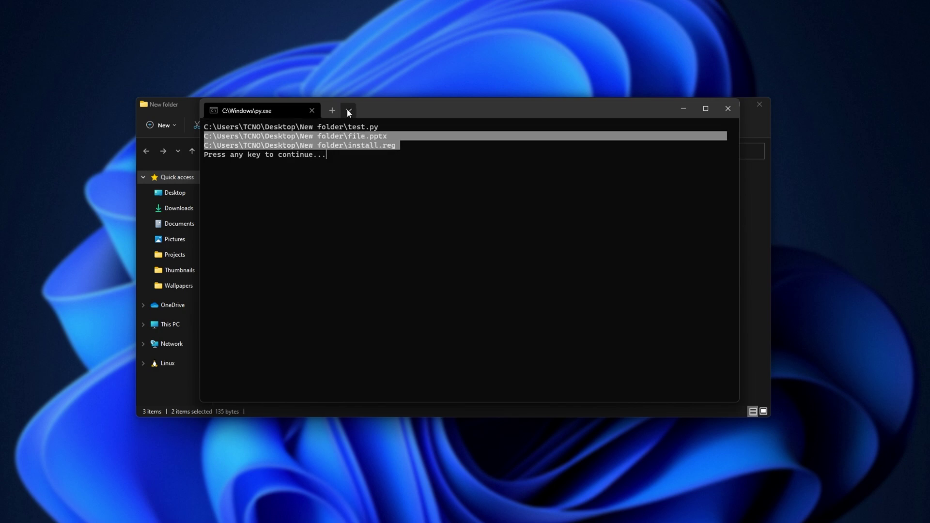
{"action": "left_click_drag", "start_coordinate": [361, 110], "coordinate": [359, 115]}
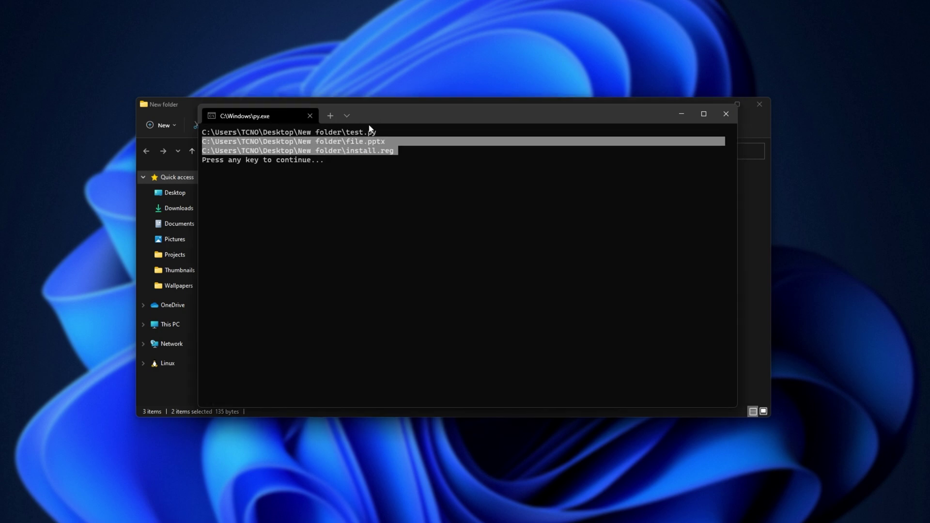
{"action": "left_click", "coordinate": [726, 113]}
{"action": "left_click", "coordinate": [495, 333]}
{"action": "left_click", "coordinate": [345, 468]}
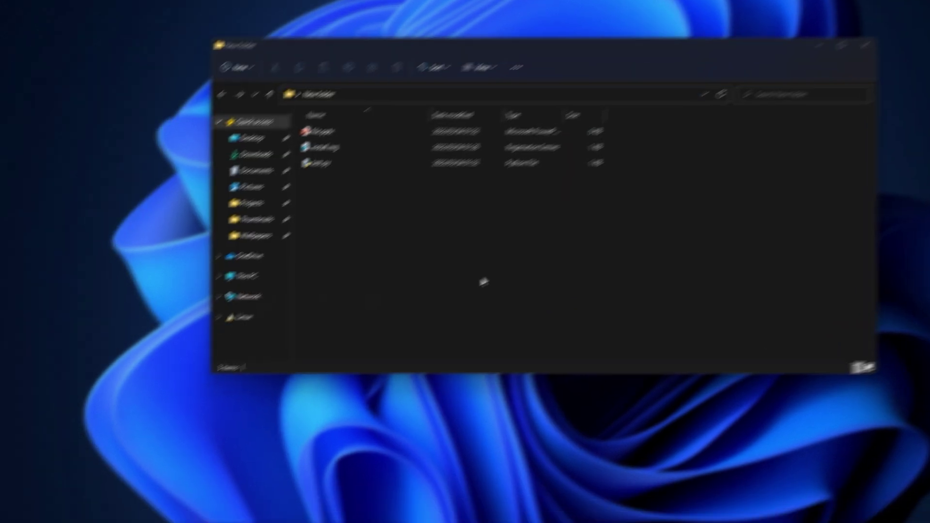
{"action": "key", "text": "super"}
{"action": "type", "text": "regedit"}
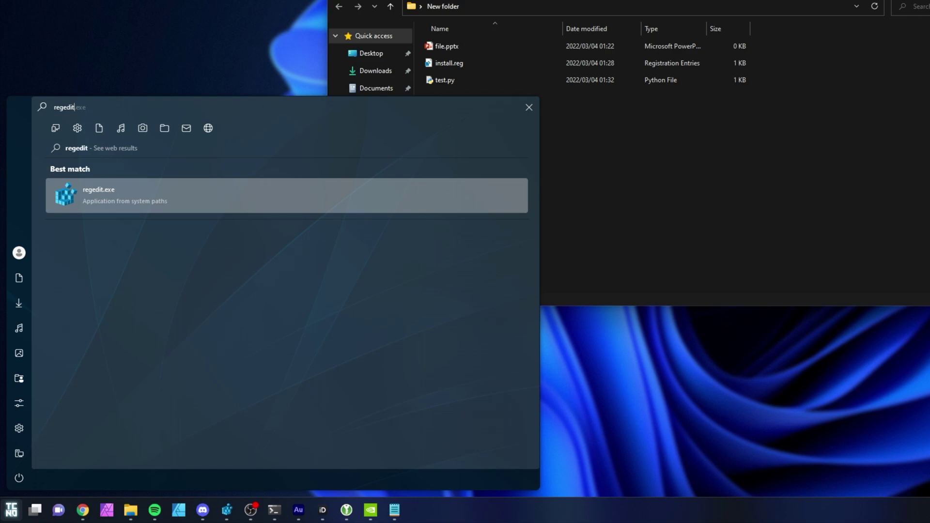
{"action": "key", "text": "Return"}
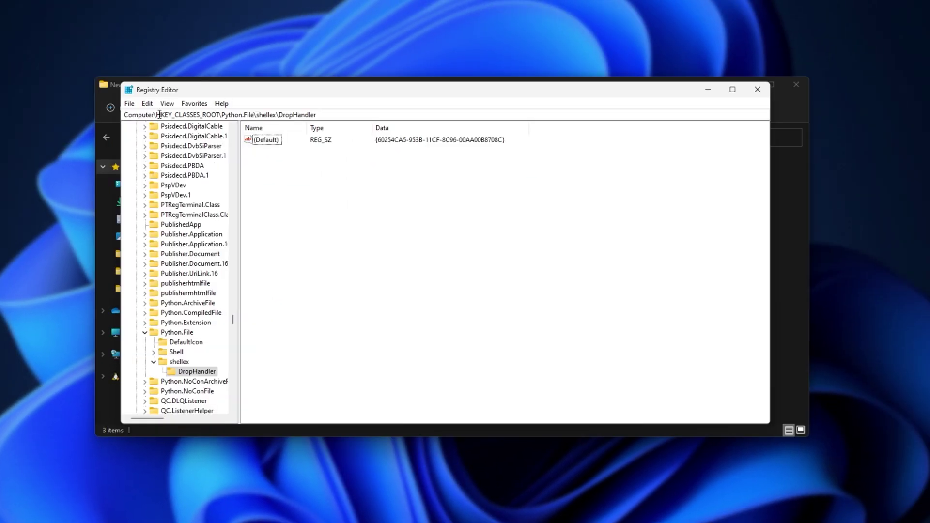
{"action": "left_click_drag", "start_coordinate": [156, 114], "coordinate": [282, 116]}
{"action": "double_click", "coordinate": [282, 117]}
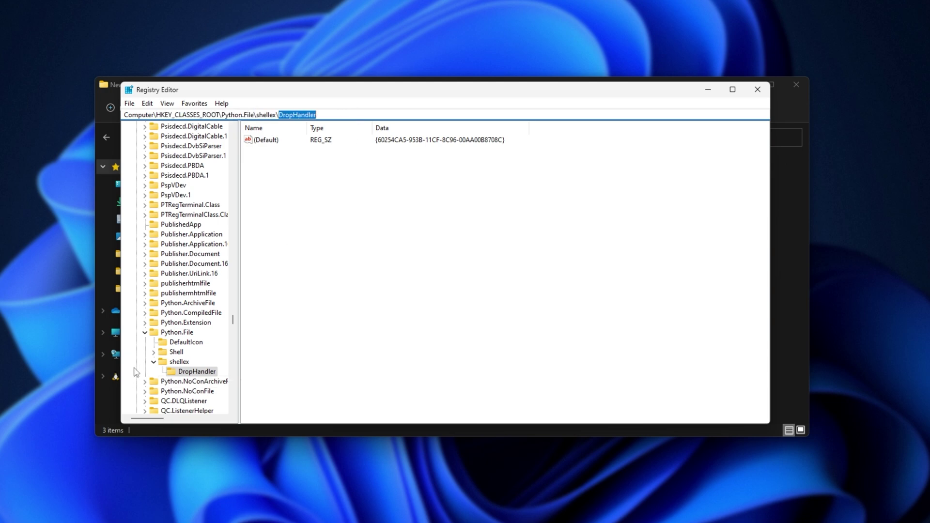
{"action": "left_click", "coordinate": [196, 372]}
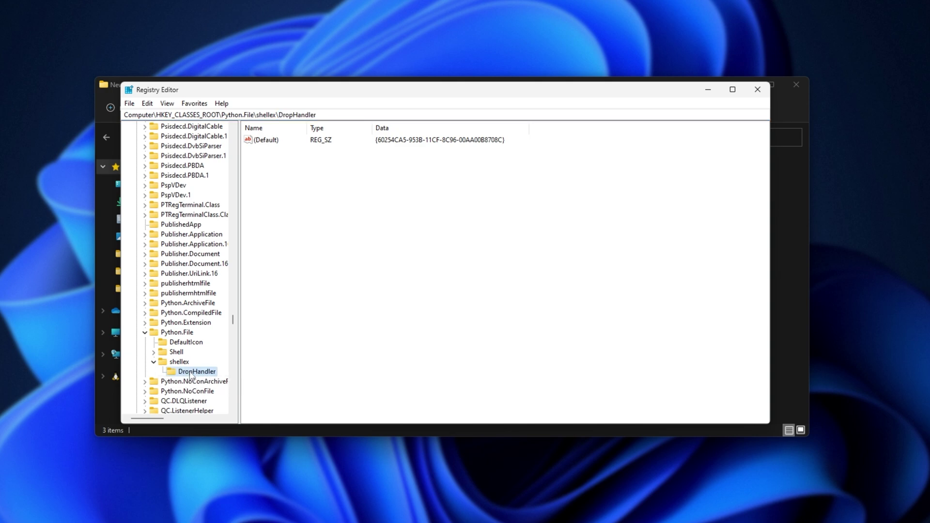
{"action": "right_click", "coordinate": [190, 374]}
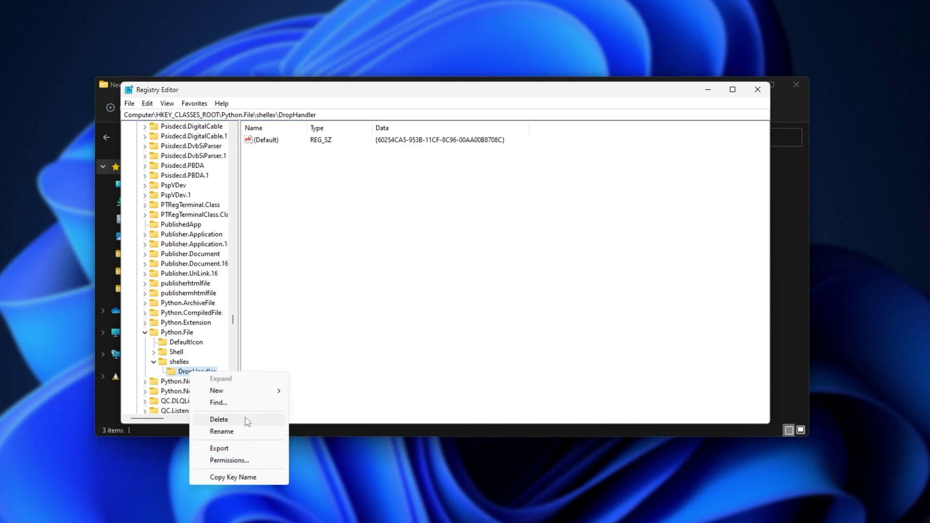
{"action": "left_click", "coordinate": [757, 89]}
{"action": "left_click", "coordinate": [758, 89]}
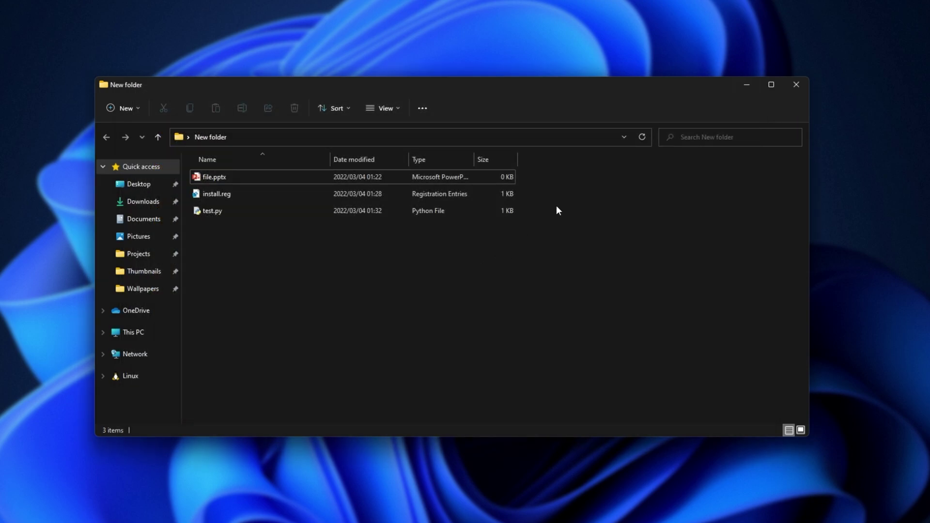
- Close the File Explorer window and test.py in Notepad
{"action": "left_click", "coordinate": [796, 84]}
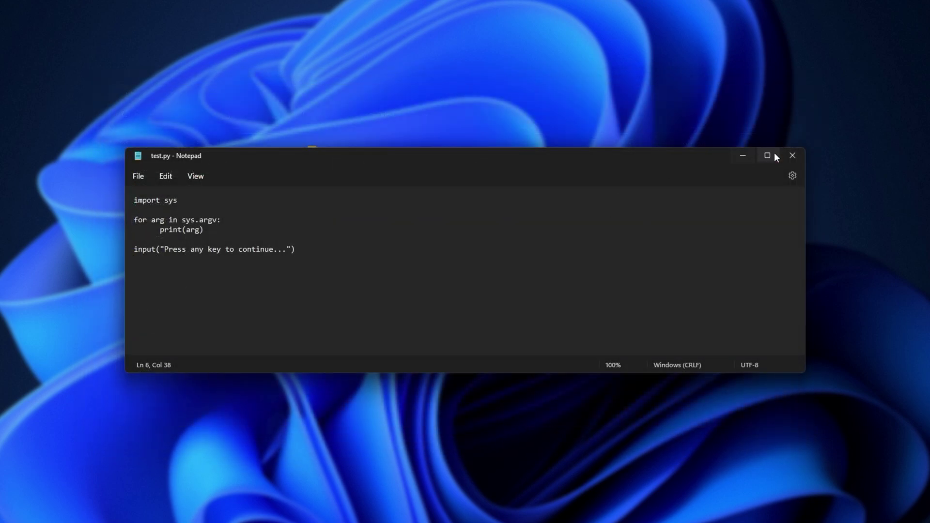
{"action": "left_click", "coordinate": [793, 155]}
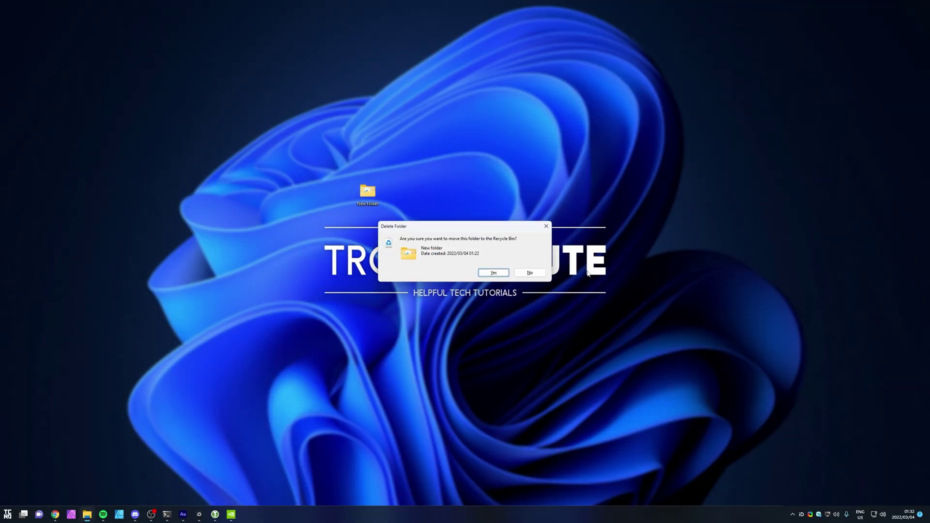